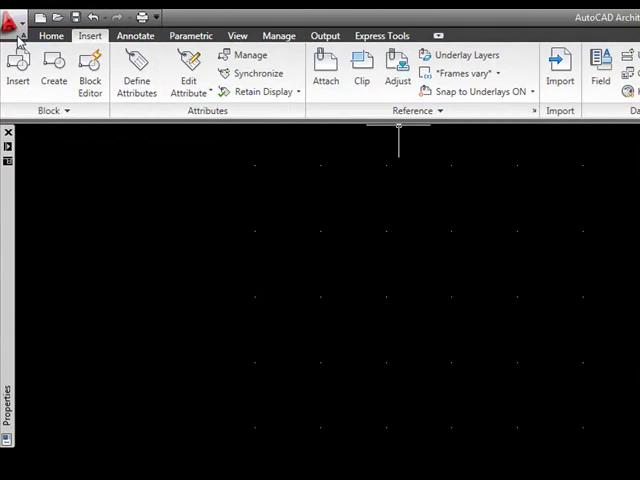
From the Insert tab, choose 08-01 - Plotting-24x36.pdf as the file to attach.
left_click(49, 38)
left_click(90, 38)
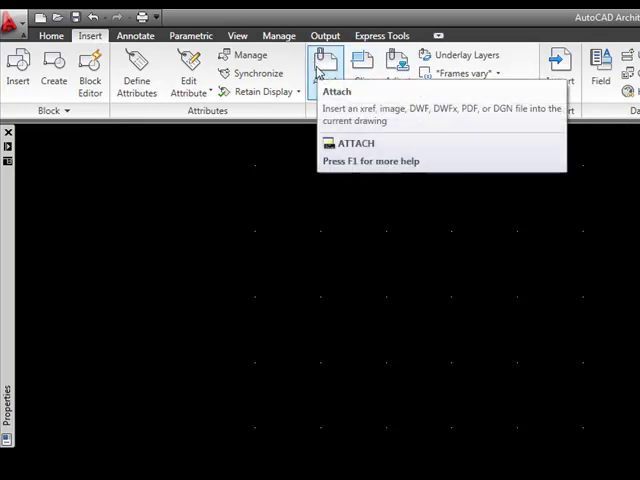
left_click(320, 75)
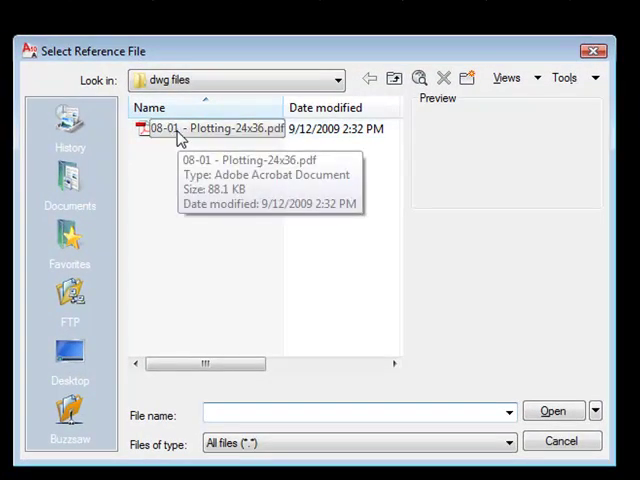
left_click(180, 139)
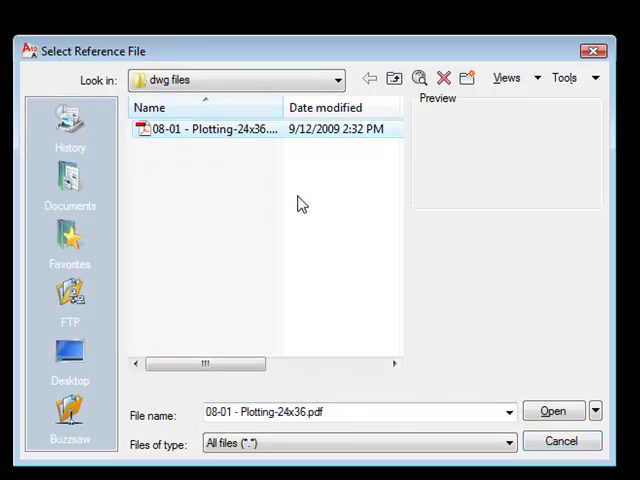
left_click(558, 416)
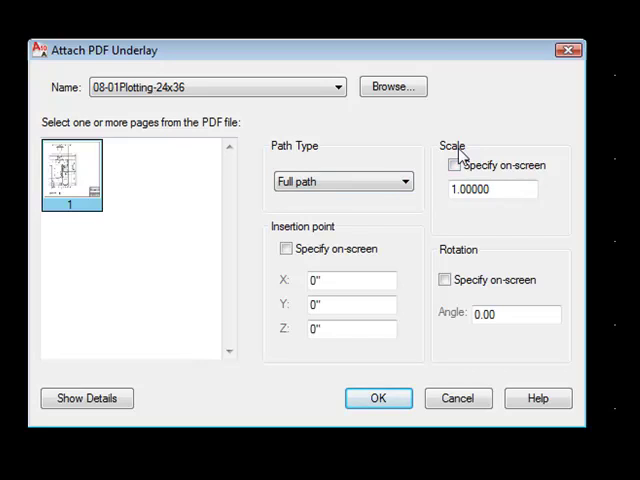
Set the underlay scale to 48 and attach the PDF.
left_click_drag(517, 189, 374, 192)
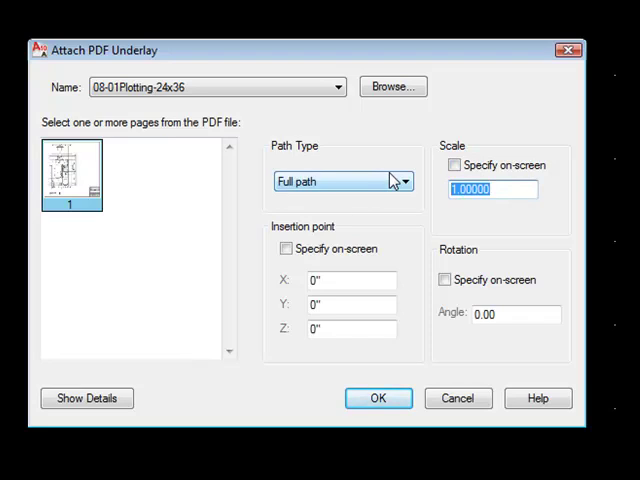
type("48")
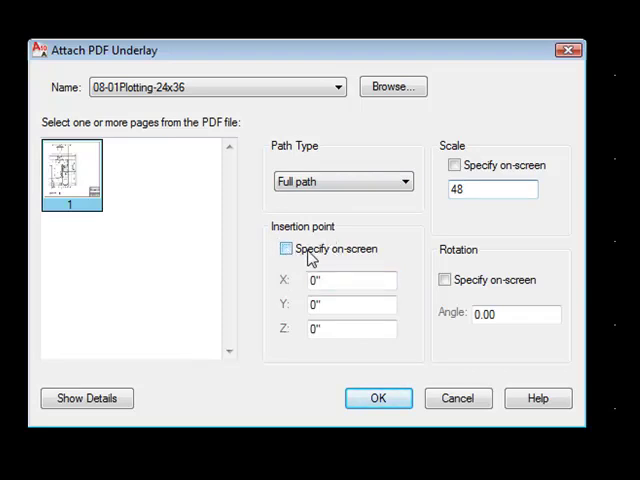
left_click(350, 283)
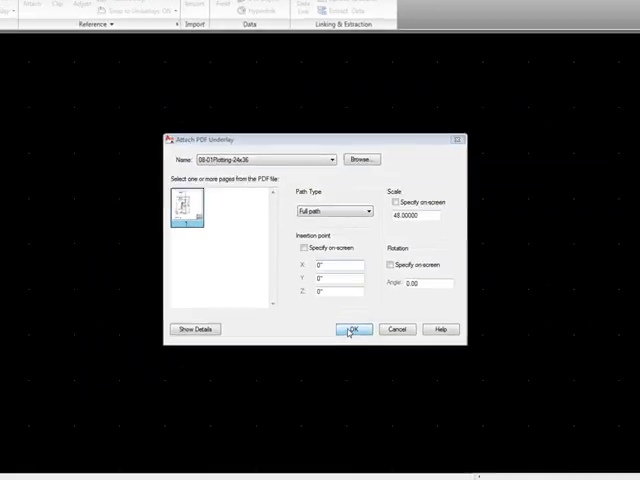
left_click(370, 400)
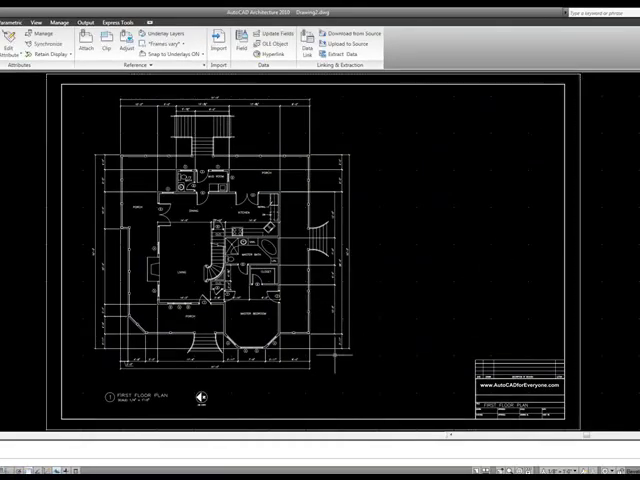
scroll(205, 188, "up", 3)
scroll(214, 186, "up", 2)
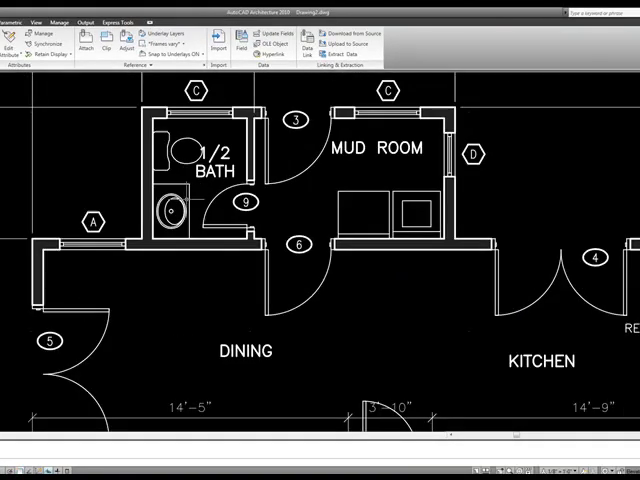
middle_click_drag(296, 266, 351, 106)
middle_click_drag(411, 169, 510, 106)
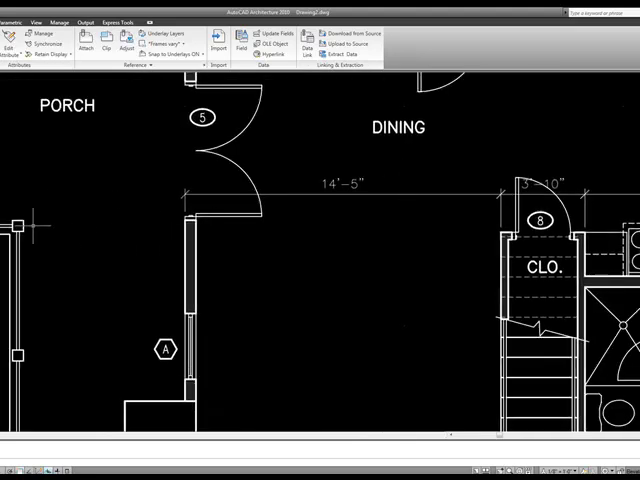
scroll(333, 280, "down", 2)
middle_click_drag(333, 280, 253, 207)
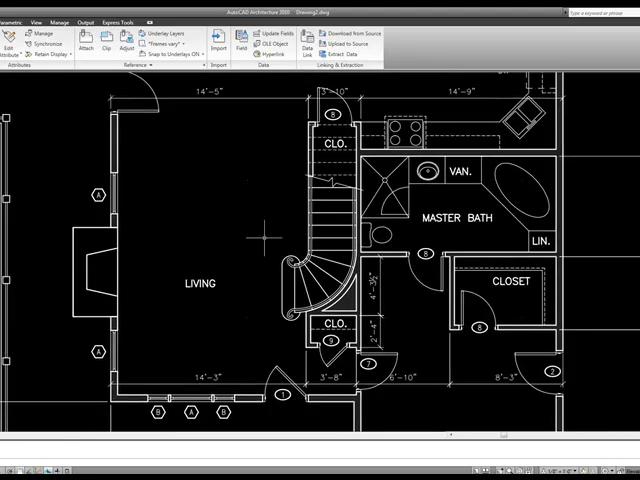
middle_click(265, 237)
middle_click(265, 237)
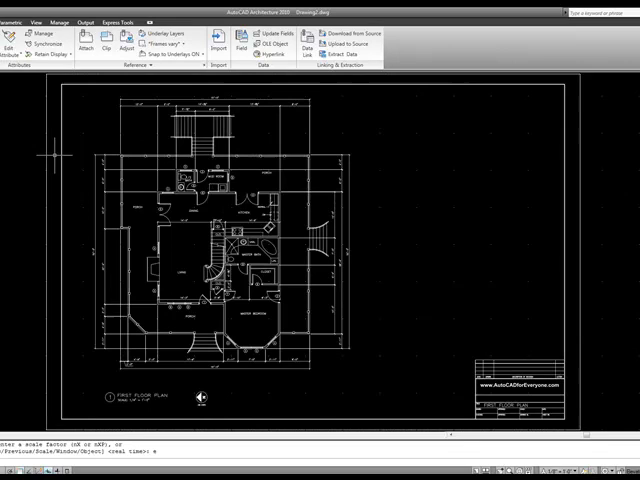
Draw a line from the porch wall corner toward the upper right, then select the underlay.
left_click(2, 21)
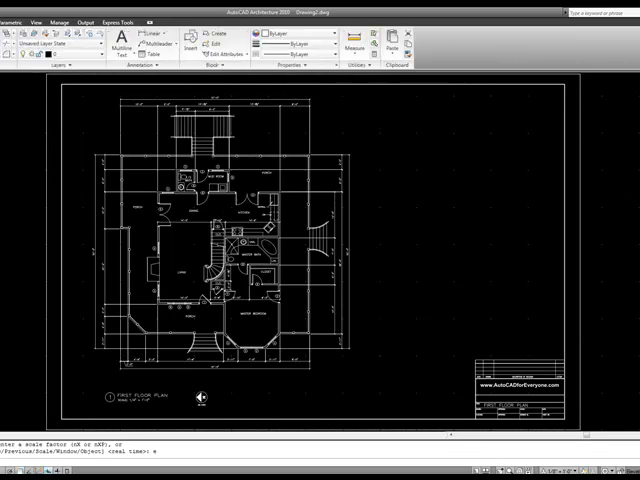
key("Return")
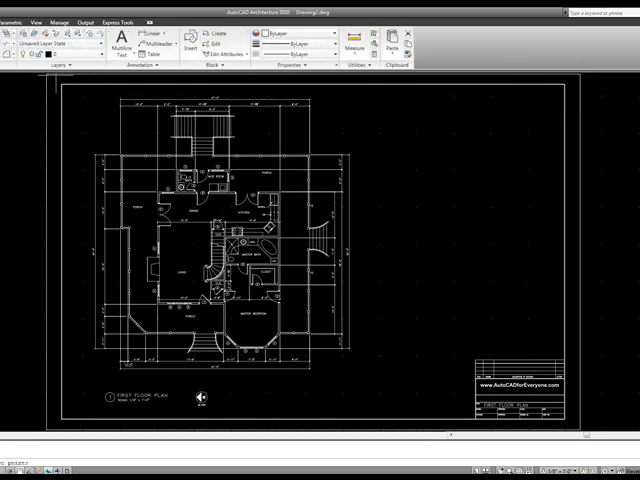
scroll(350, 185, "up", 3)
scroll(320, 178, "up", 2)
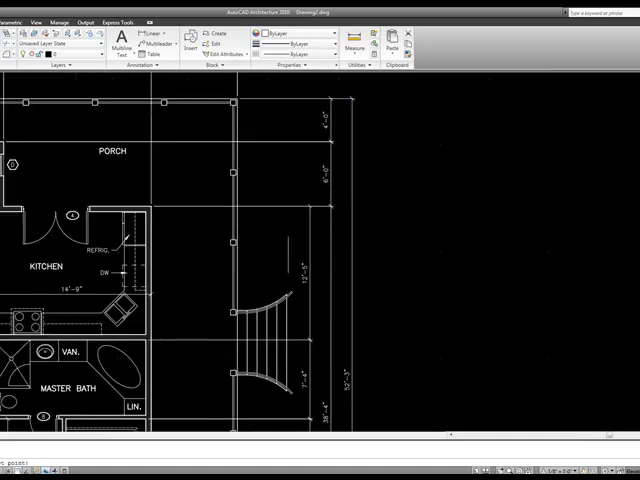
scroll(172, 211, "up", 2)
left_click(133, 200)
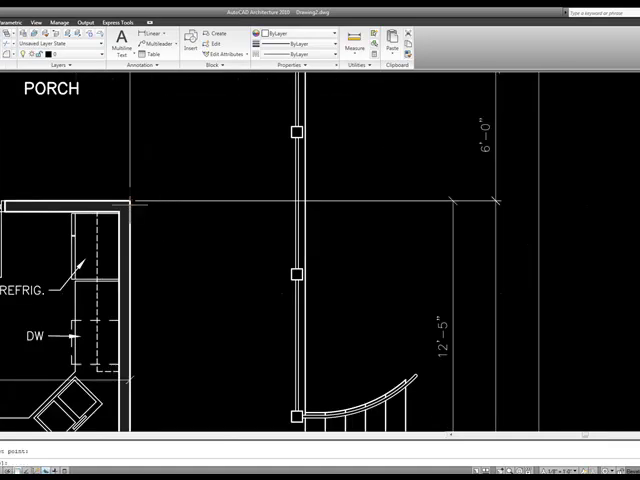
scroll(200, 277, "down", 3)
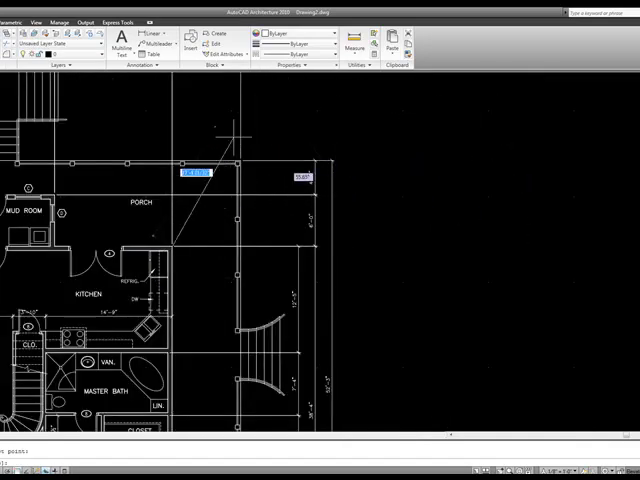
left_click(394, 89)
key("Return")
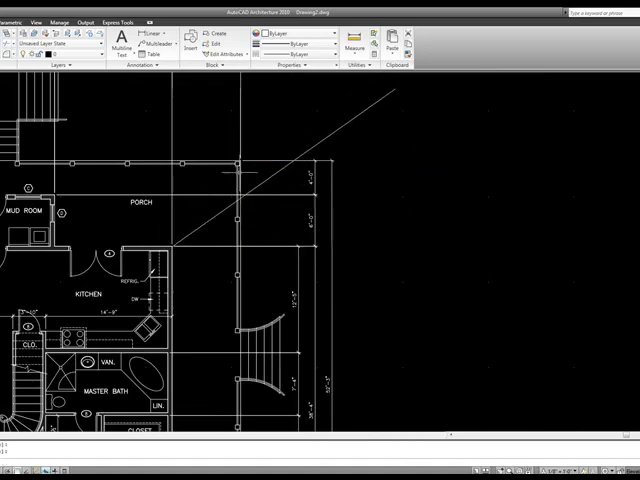
scroll(476, 148, "down", 4)
left_click(614, 139)
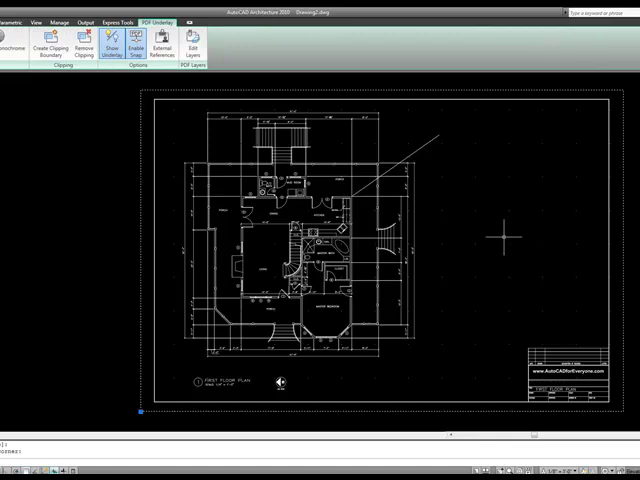
Hide and reshow the underlay, enable snapping to it, and open its layer list.
middle_click_drag(503, 233, 447, 240)
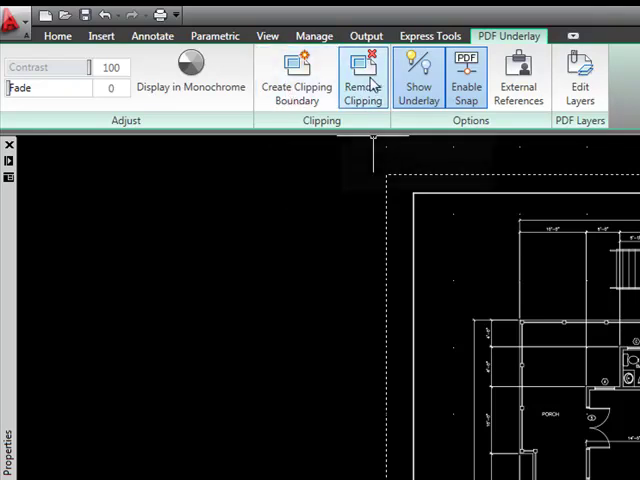
left_click(421, 72)
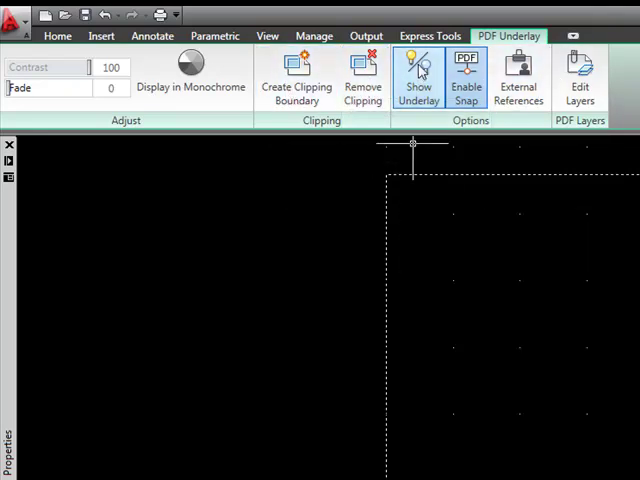
left_click(421, 72)
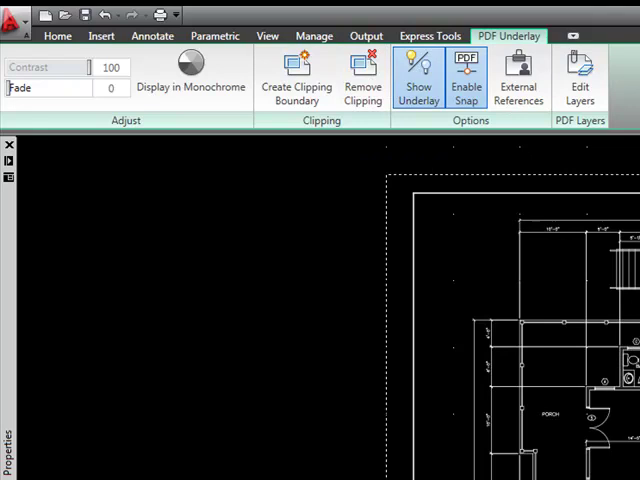
left_click(463, 88)
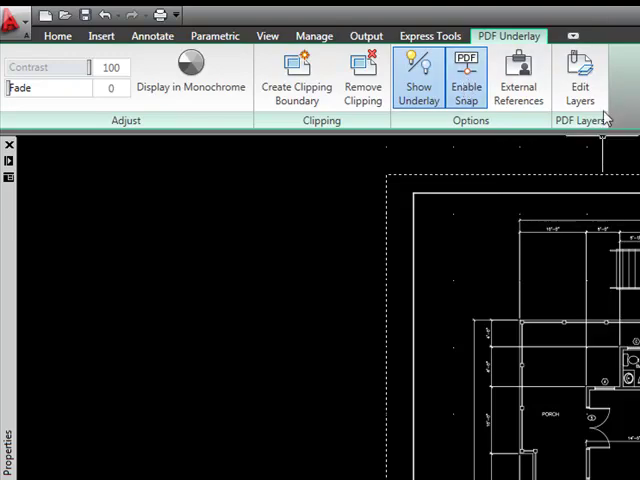
left_click(578, 85)
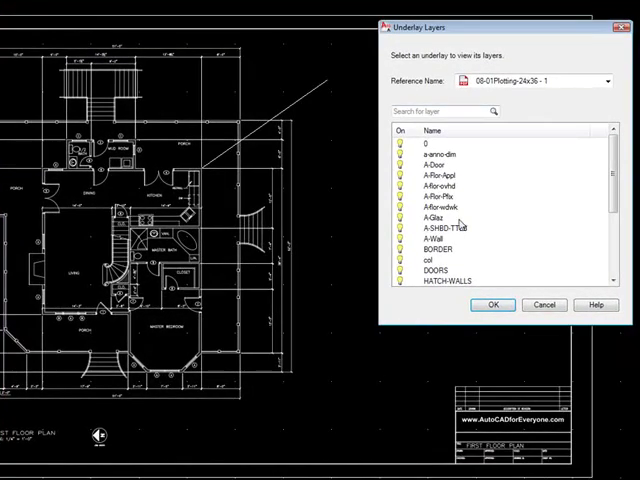
left_click_drag(616, 169, 616, 258)
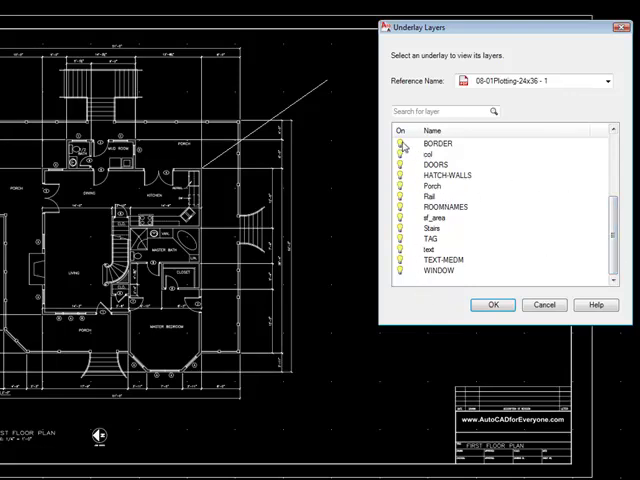
Switch off the BORDER, HATCH-WALLS and a-anno-dim underlay layers.
left_click(401, 144)
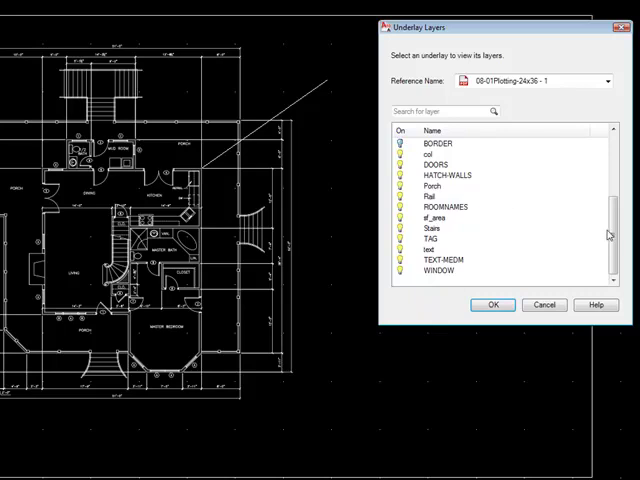
left_click(401, 176)
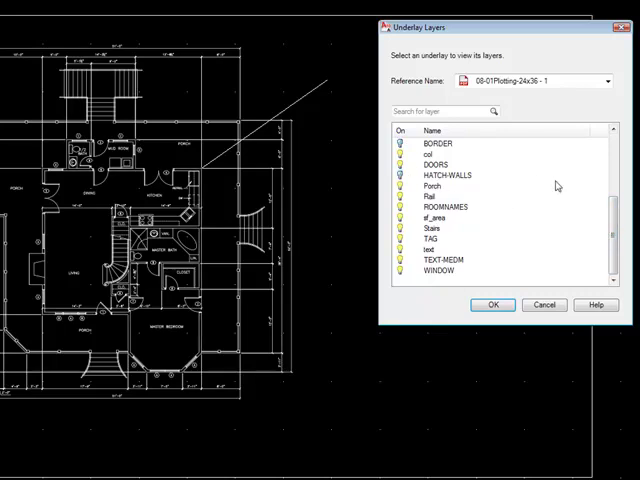
left_click_drag(610, 230, 614, 169)
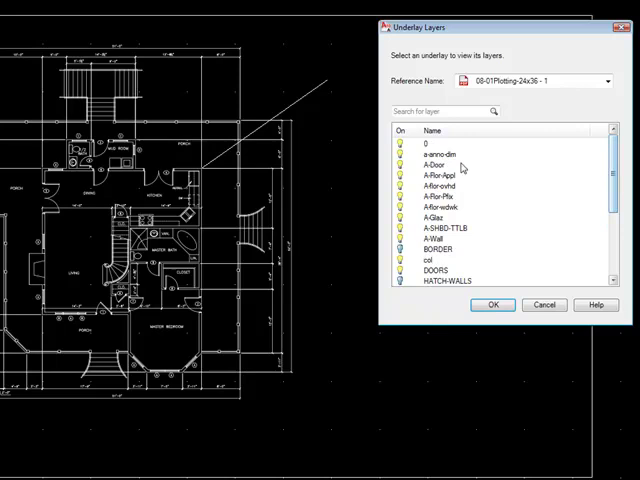
left_click(400, 155)
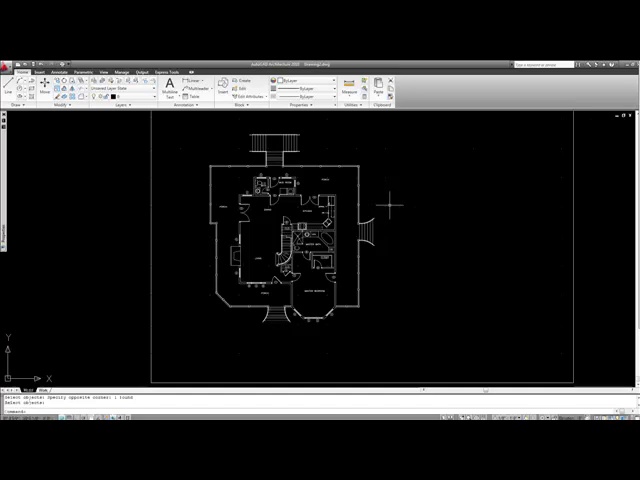
type("z")
key("Return")
type("e")
key("Return")
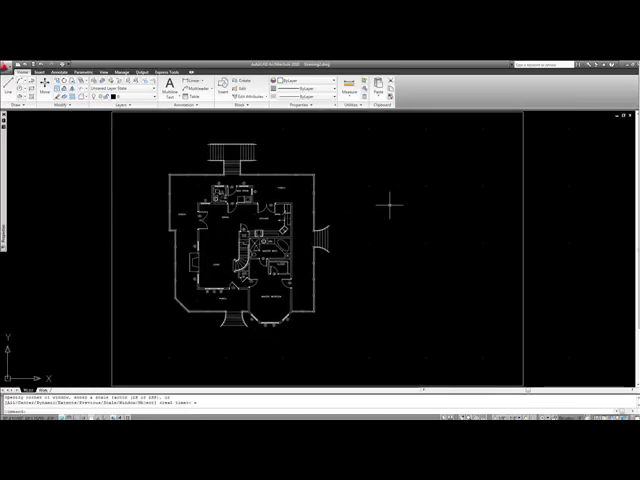